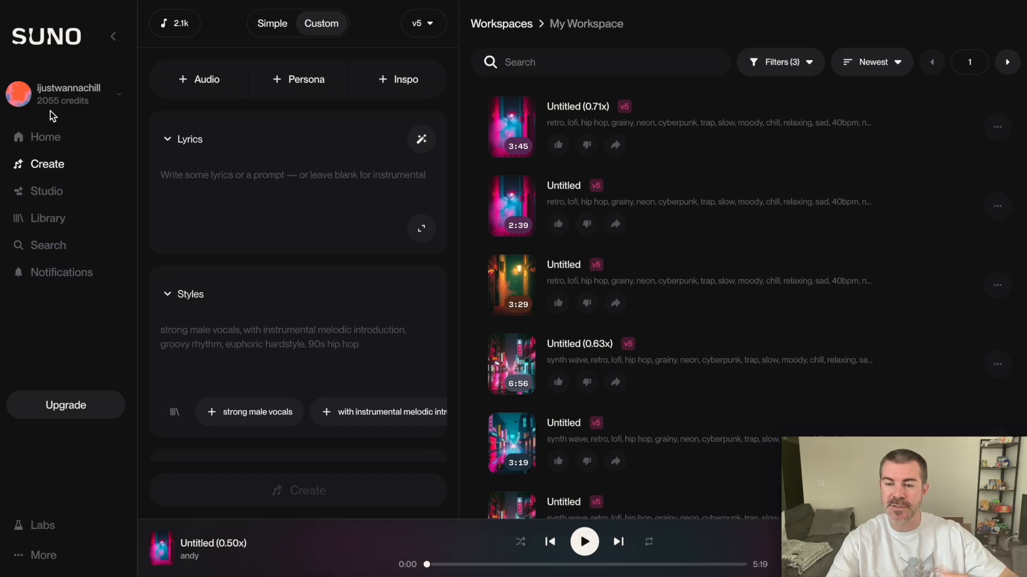
# - Copy the account's friend invite link and close the invitation dialog
pyautogui.click(43, 555)
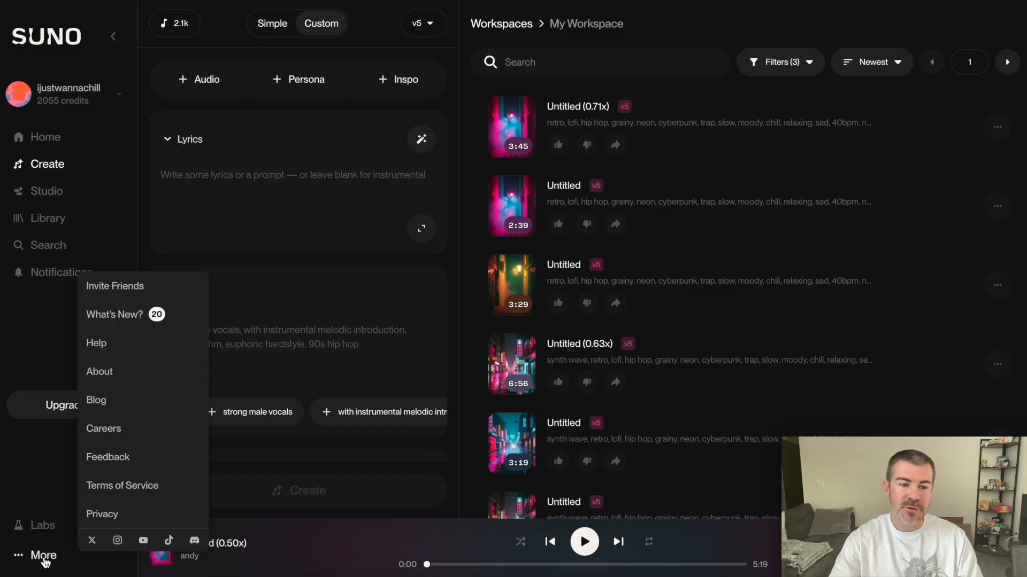
pyautogui.click(114, 286)
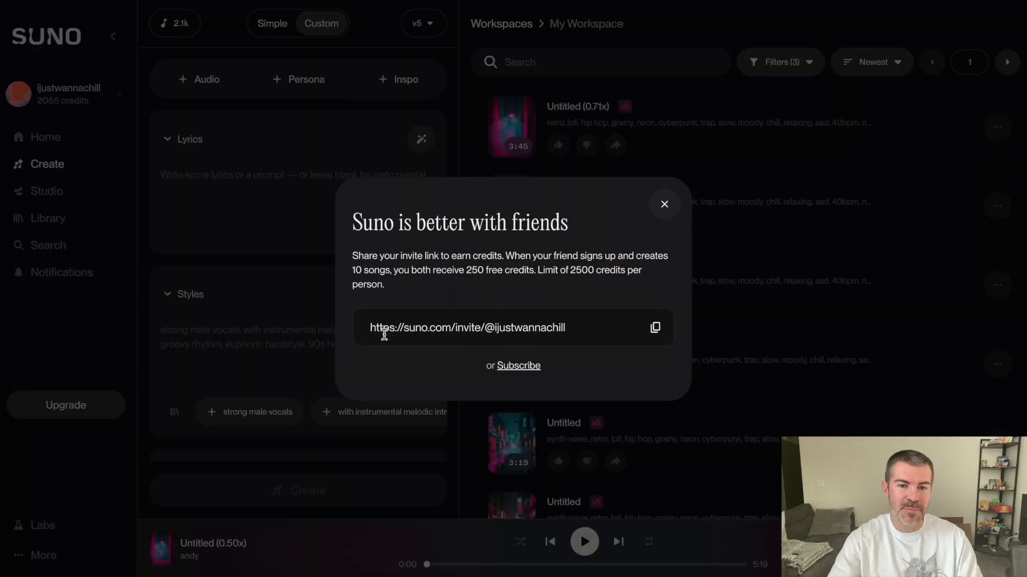
pyautogui.click(655, 328)
pyautogui.click(642, 28)
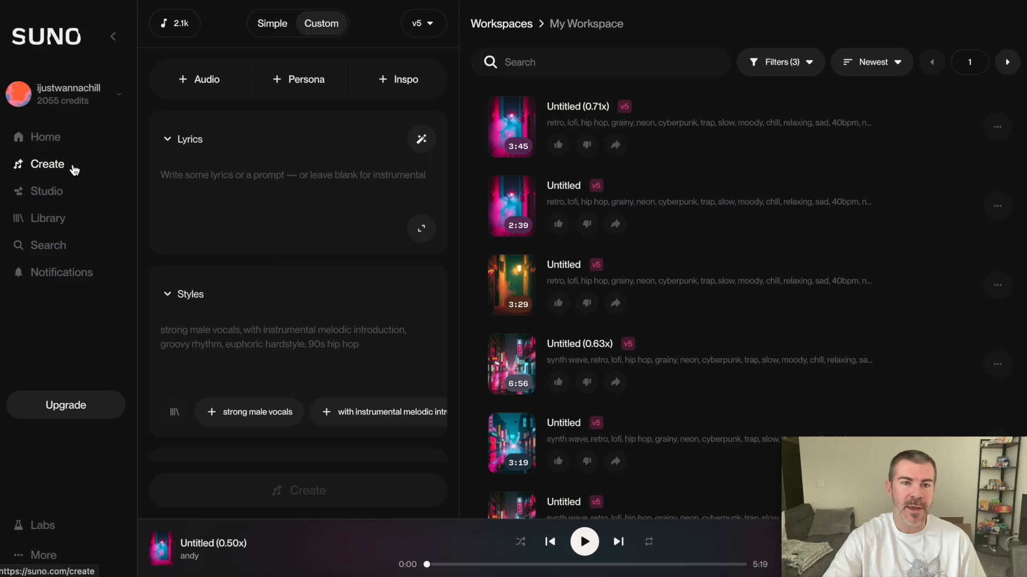
# - In Custom mode, enter the styles "lofi hip hop beat, sad, moody, chill, slow, 5 minutes, no vocals, cyberpunk"
pyautogui.click(273, 25)
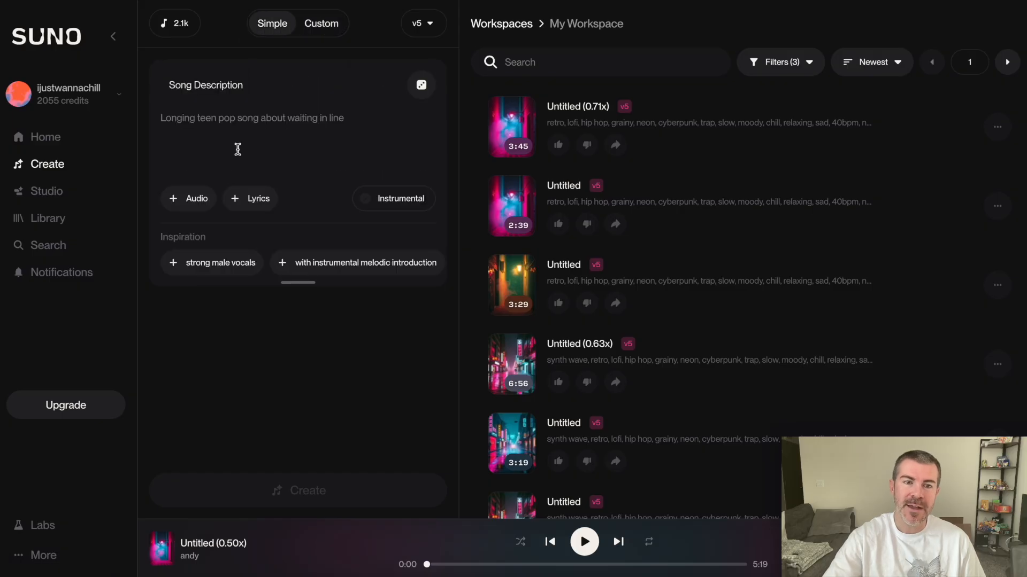
pyautogui.click(323, 25)
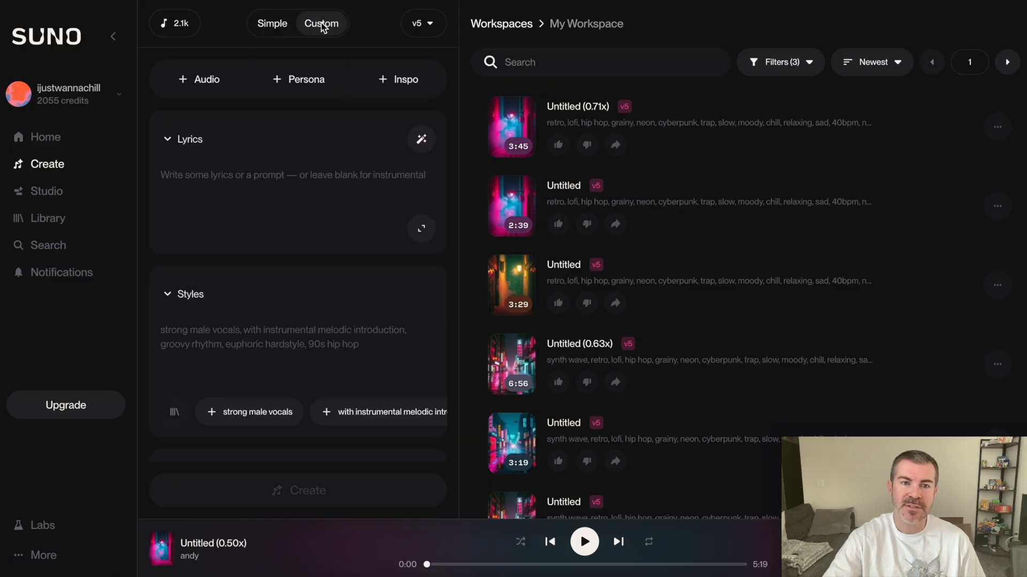
pyautogui.scroll(-1, 278, 118)
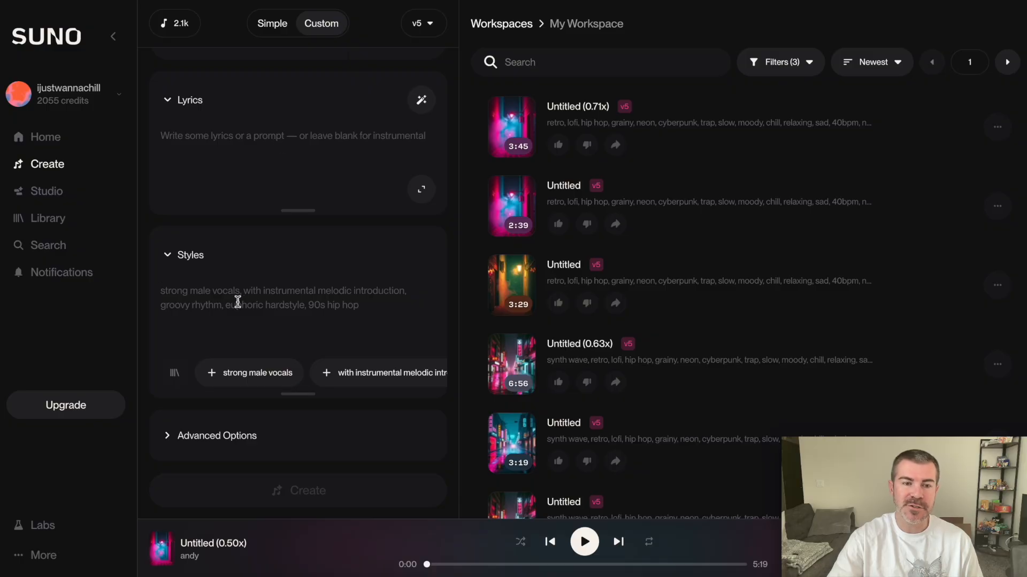
pyautogui.scroll(-2, 278, 291)
pyautogui.click(253, 197)
pyautogui.write('l')
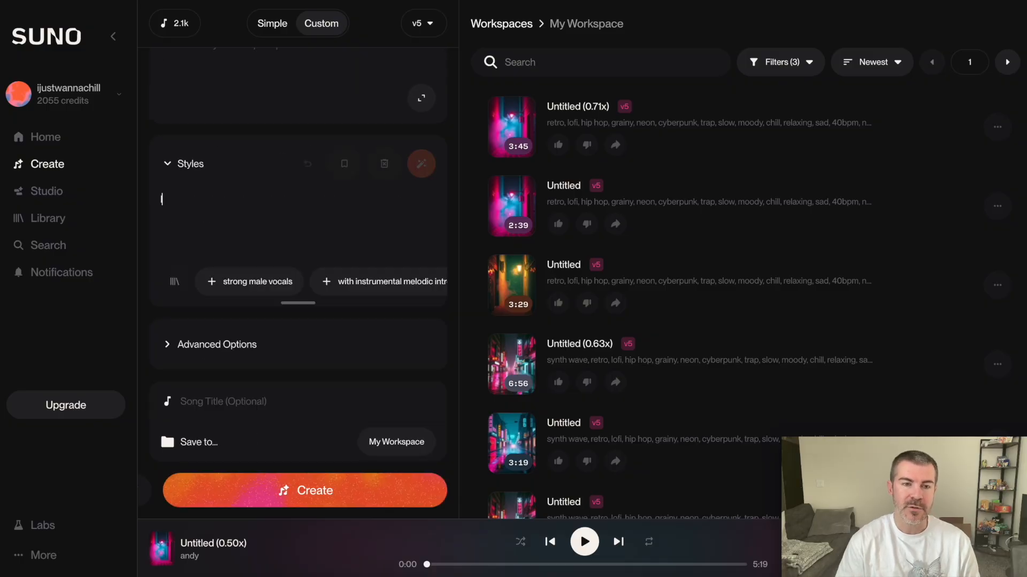
pyautogui.write('ofi hip hop beat')
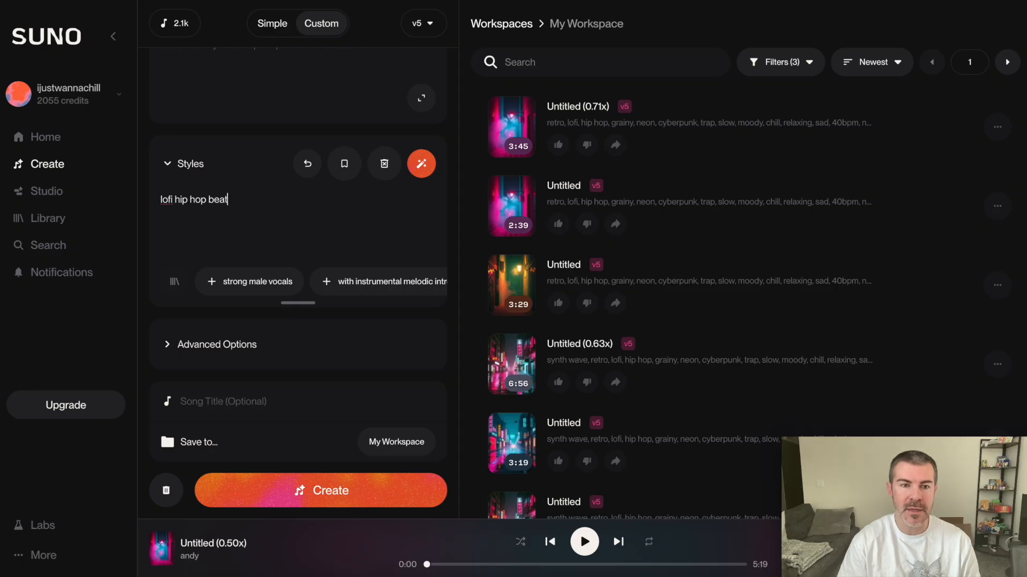
pyautogui.write(', sad, moo')
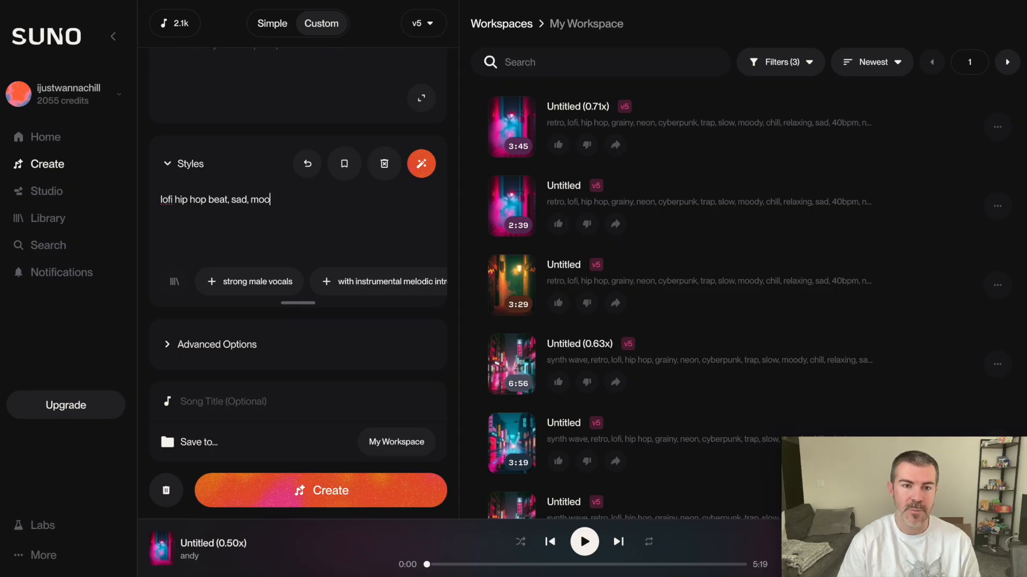
pyautogui.write('dy, chill, slow, 5')
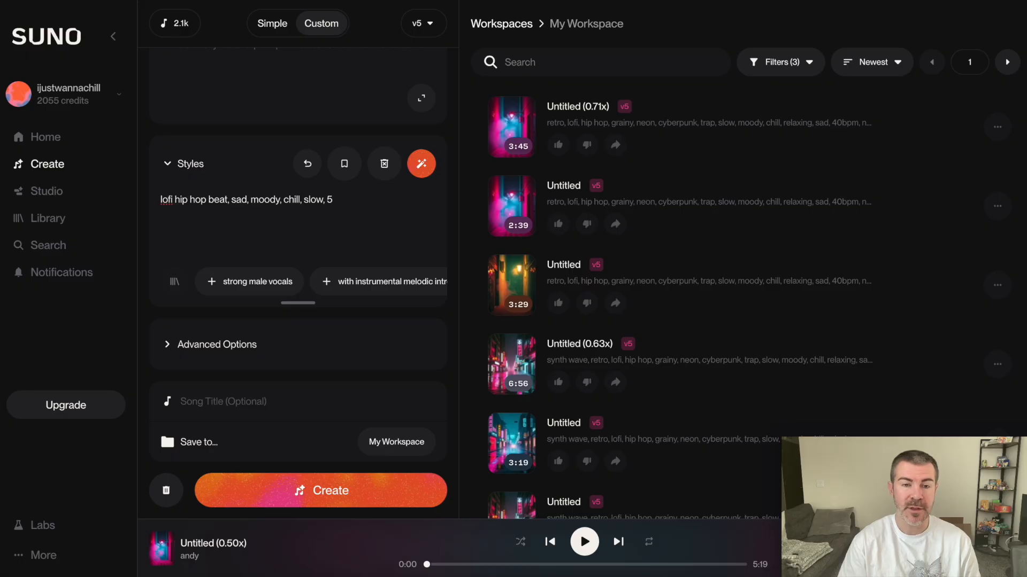
pyautogui.write('utes,')
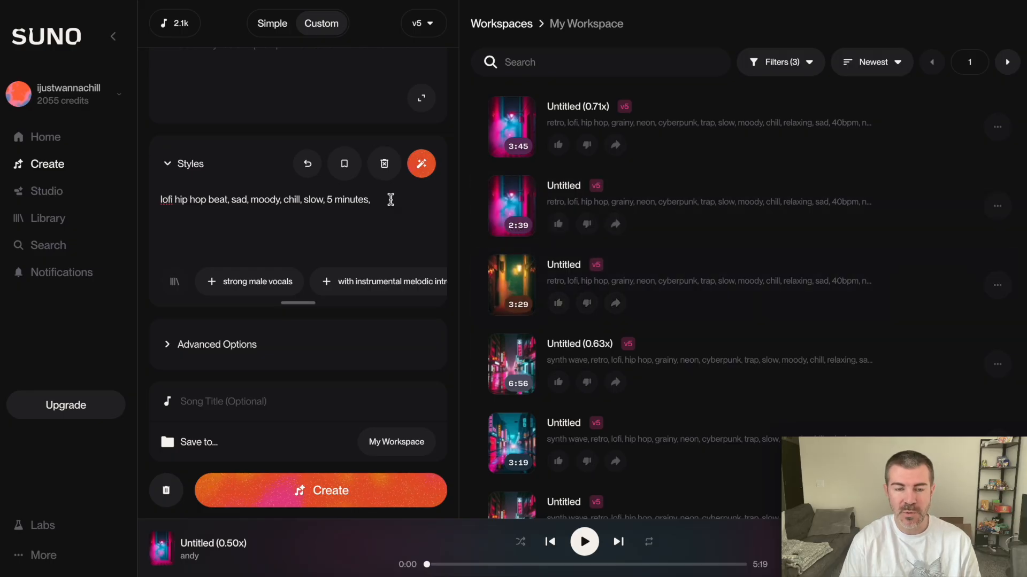
pyautogui.write('no vo')
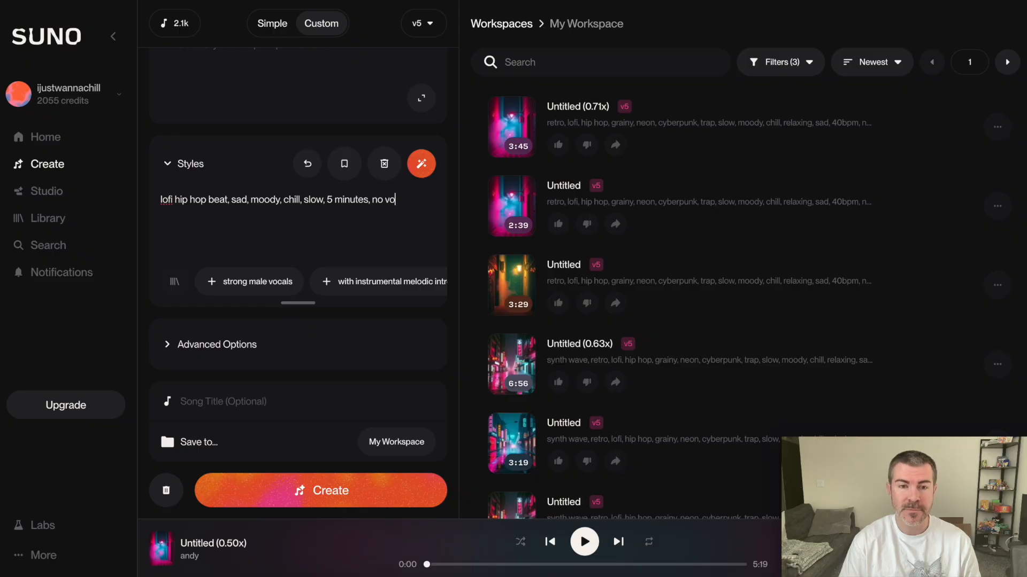
pyautogui.write('cals,')
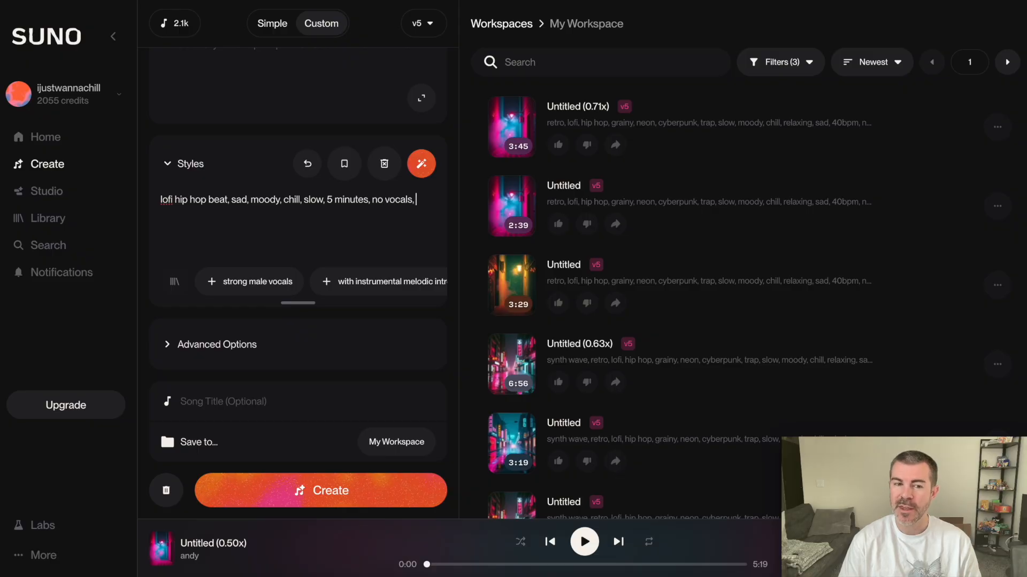
pyautogui.write(' cyberpunk')
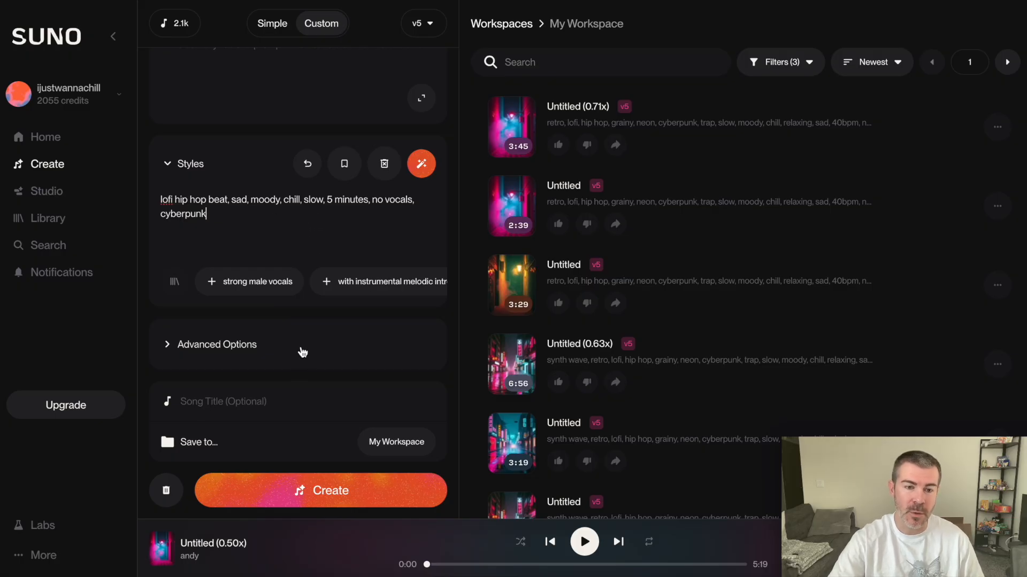
# - Exclude the style "saxophone" in the song's advanced options, correcting its spelling
pyautogui.click(259, 343)
pyautogui.scroll(-2, 263, 341)
pyautogui.scroll(-5, 263, 341)
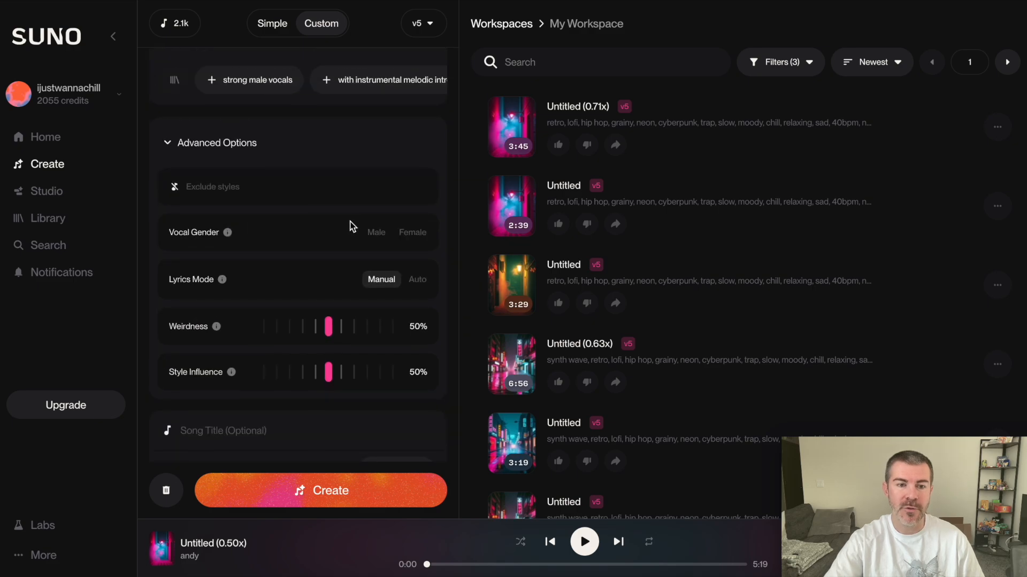
pyautogui.scroll(-1, 374, 300)
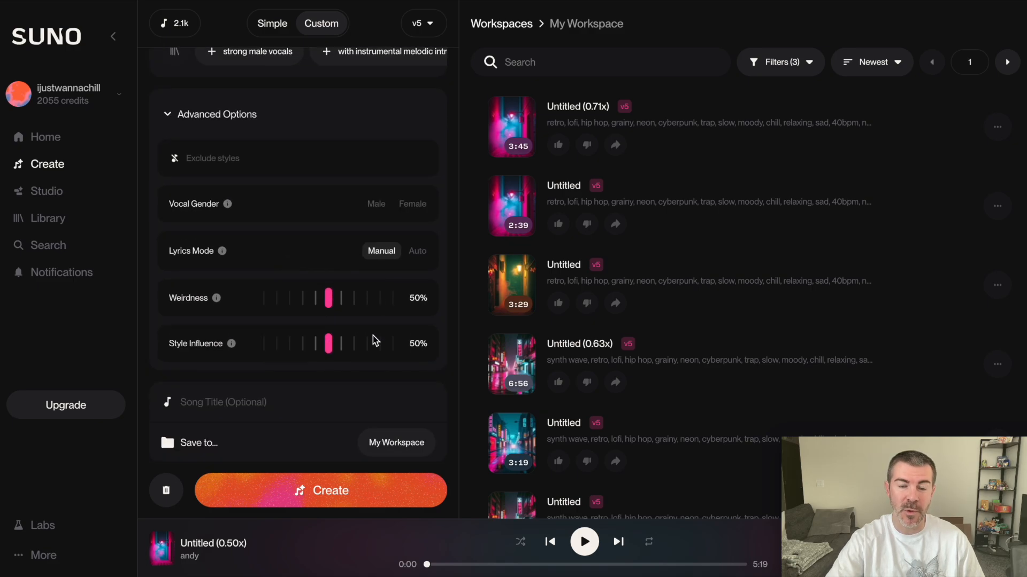
pyautogui.scroll(2, 342, 267)
pyautogui.click(309, 212)
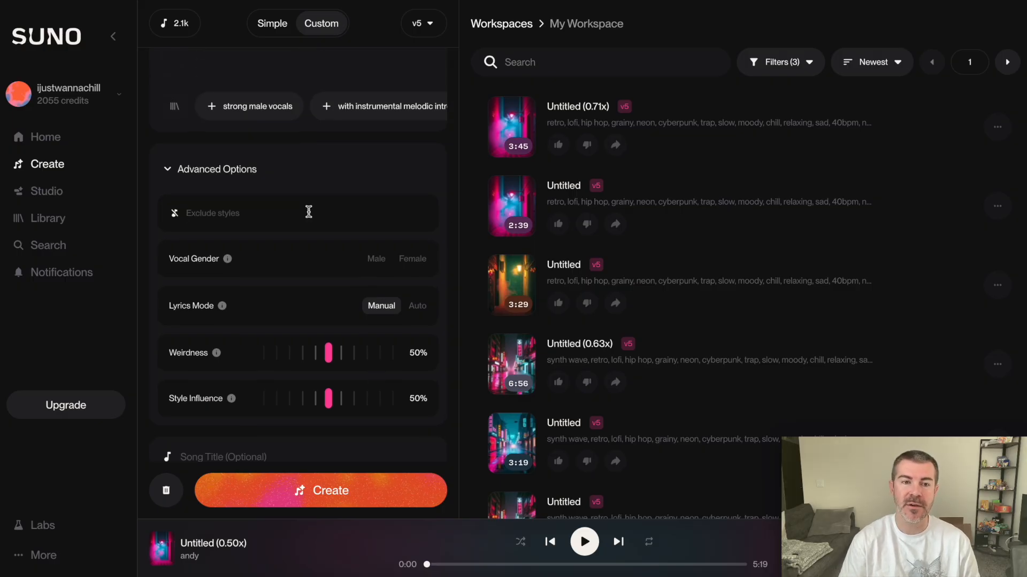
pyautogui.write('sas')
pyautogui.press('BackSpace')
pyautogui.write('xiphone')
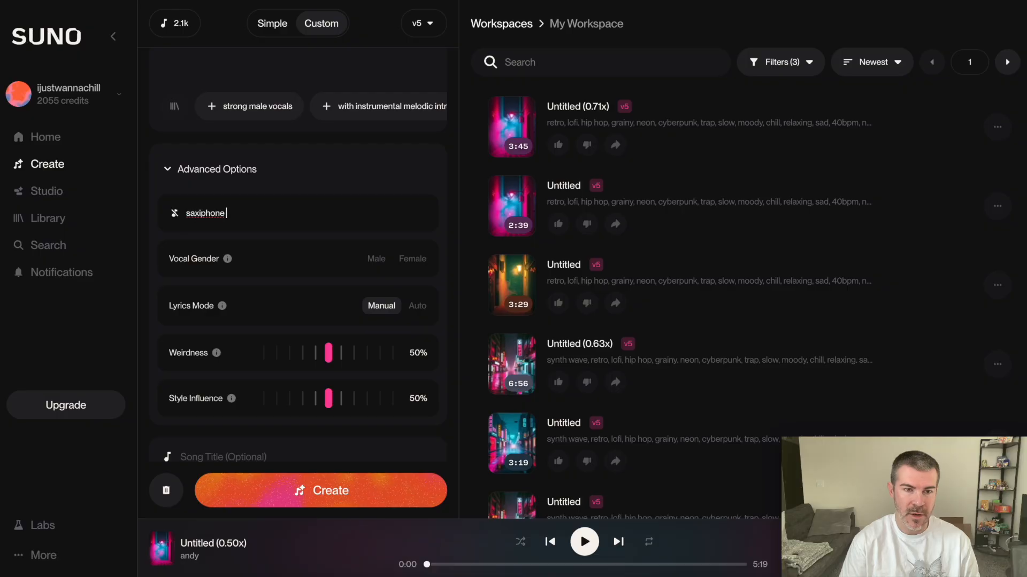
pyautogui.rightClick(215, 219)
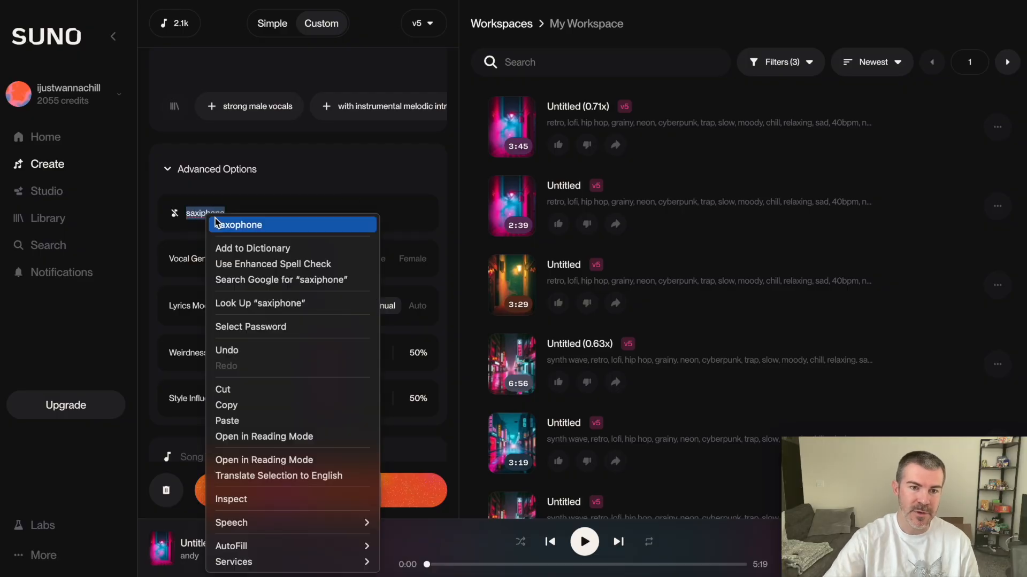
pyautogui.click(242, 225)
pyautogui.click(260, 214)
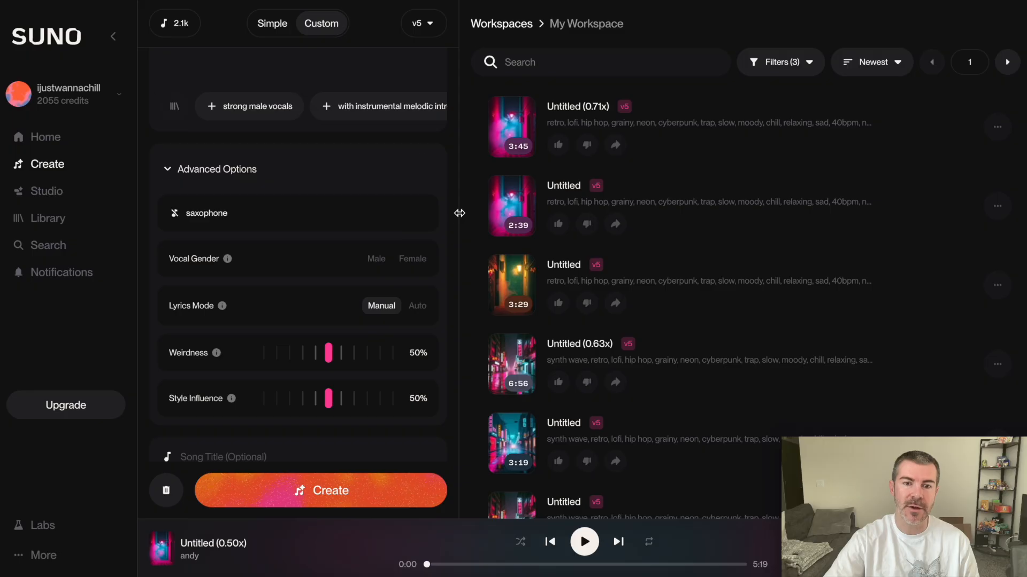
# - Generate the song and rename its two versions "youtube tutorial 1" (lower one) and "youtube tutorial 2" (upper one)
pyautogui.scroll(5, 344, 362)
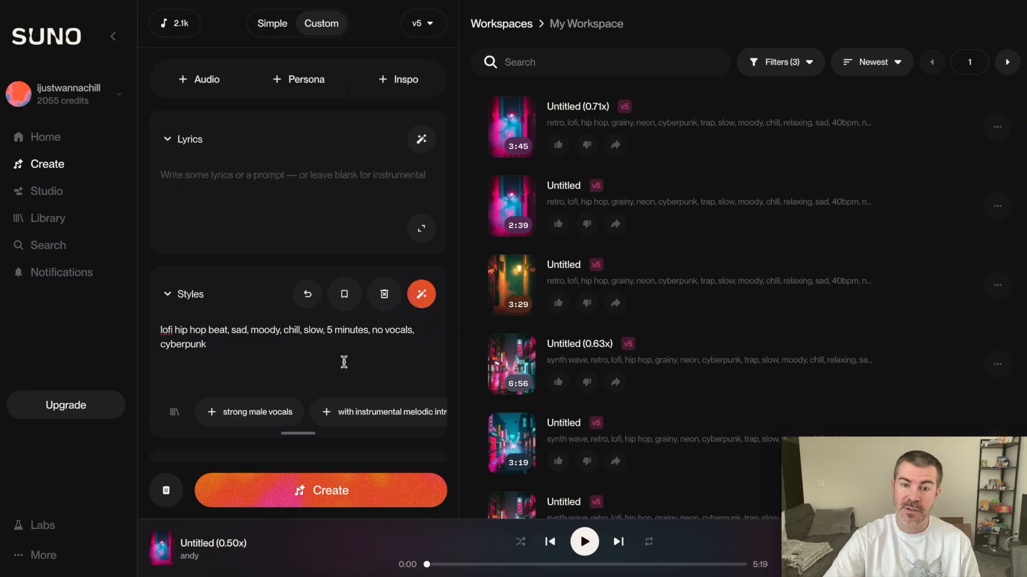
pyautogui.click(335, 496)
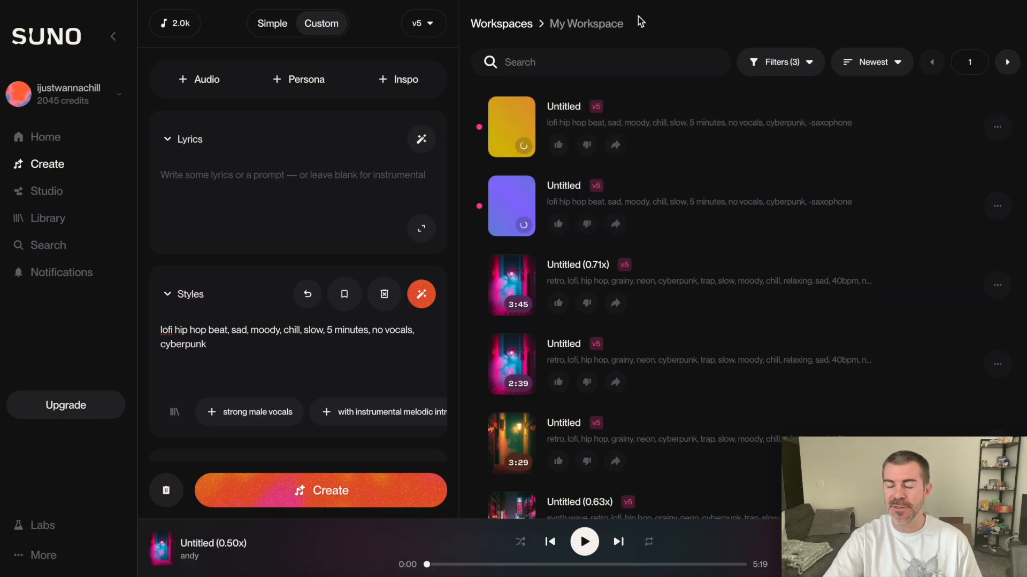
pyautogui.click(590, 186)
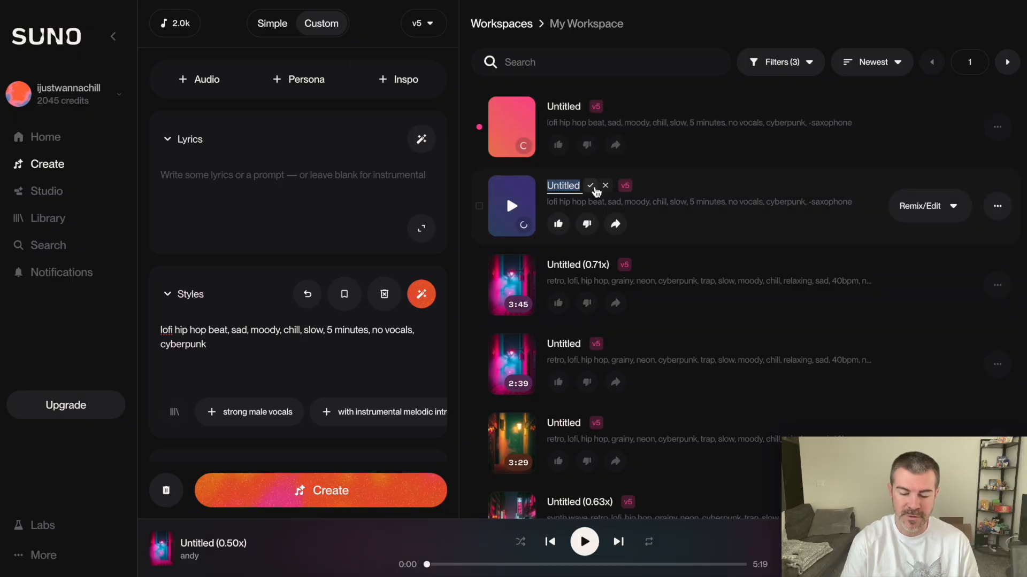
pyautogui.write('youtube')
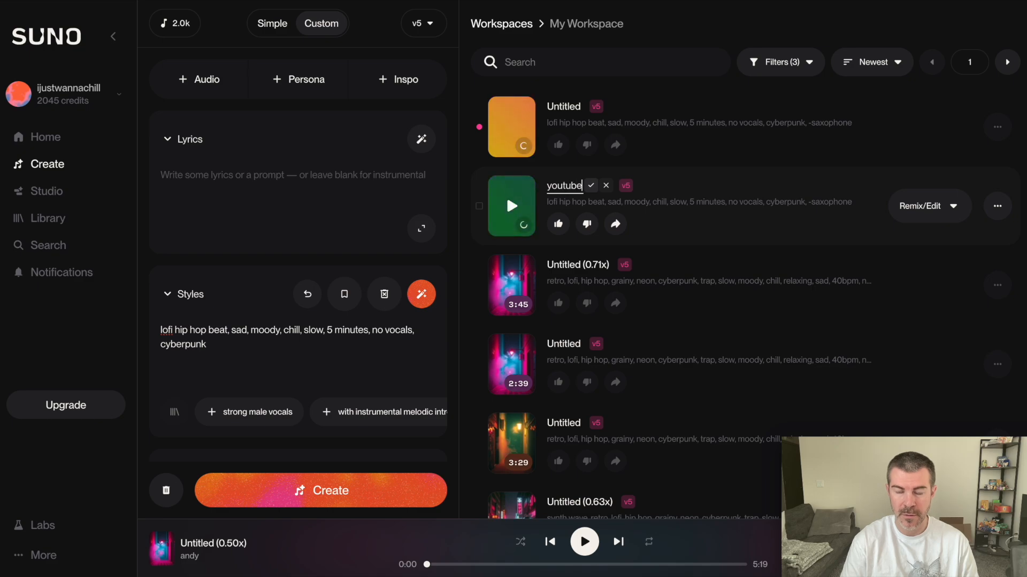
pyautogui.write(' tutorial 2')
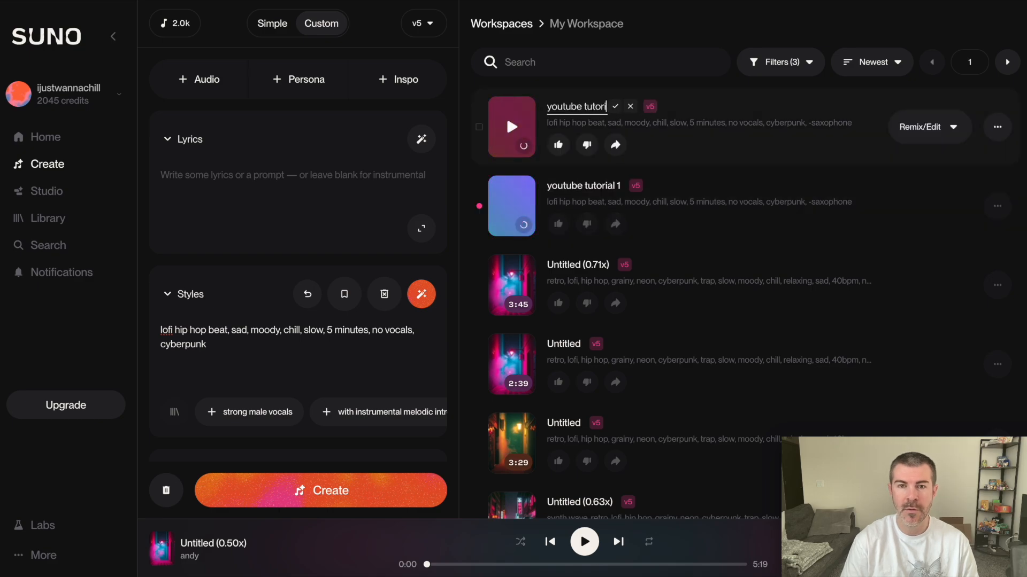
pyautogui.press('Return')
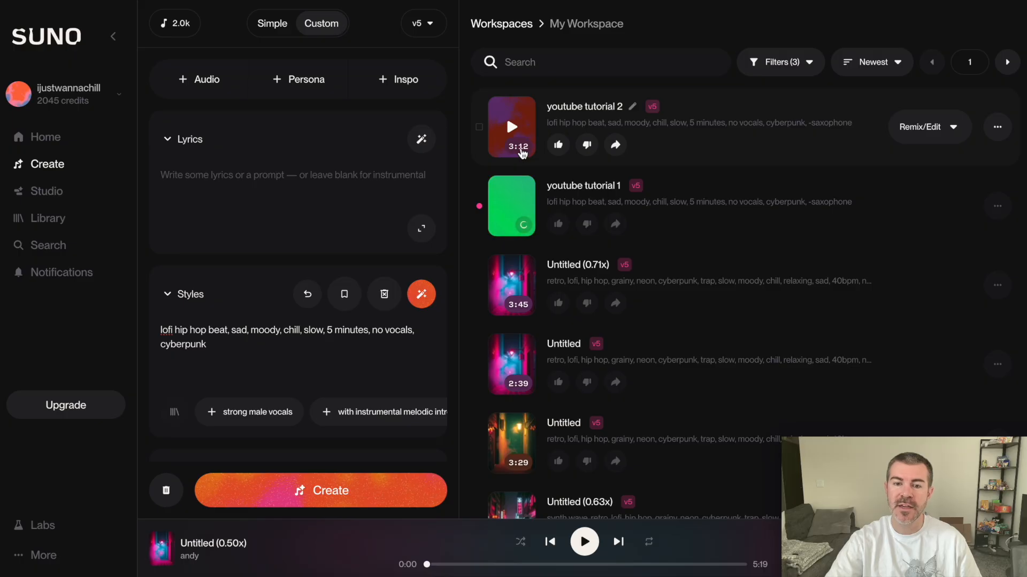
# - Play youtube tutorial 2, sampling it from about 1:04, 1:57 and 2:41, and pause it
pyautogui.click(509, 129)
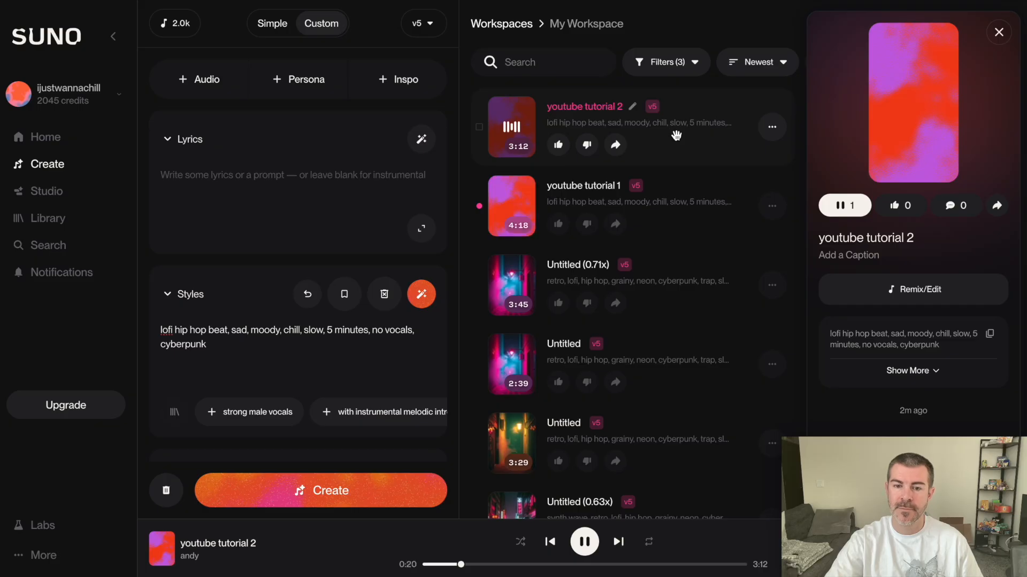
pyautogui.click(534, 565)
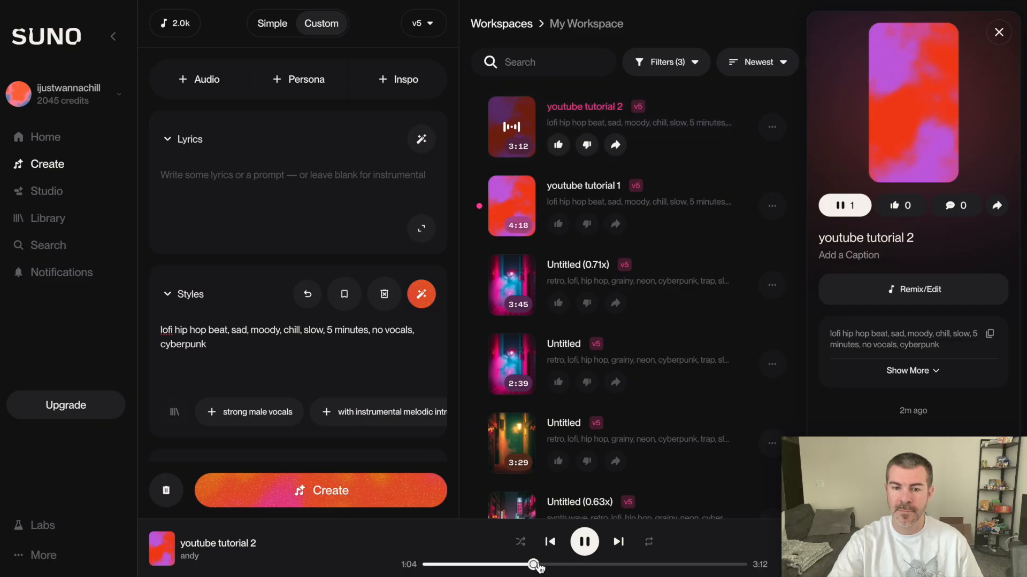
pyautogui.click(620, 565)
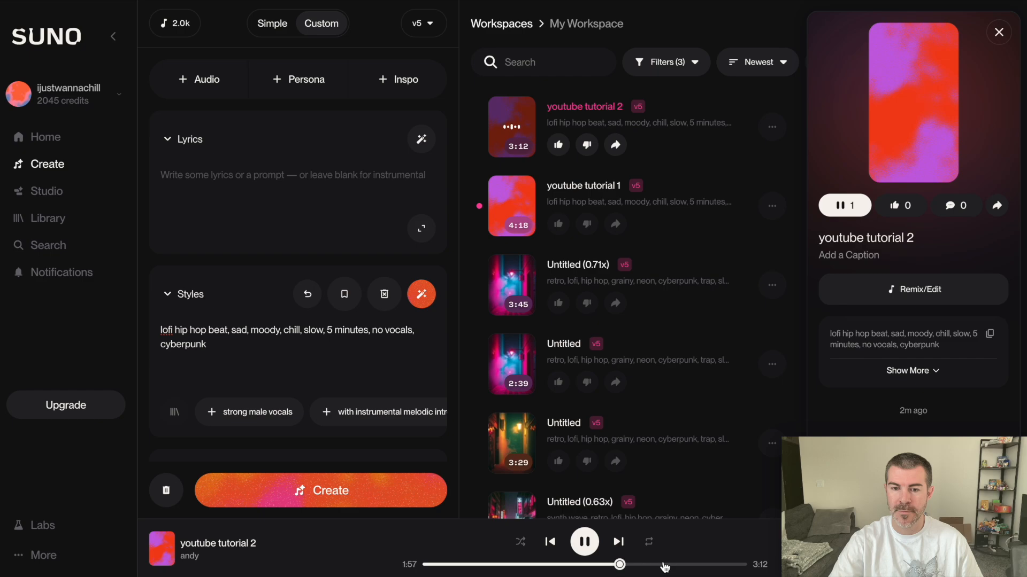
pyautogui.click(693, 564)
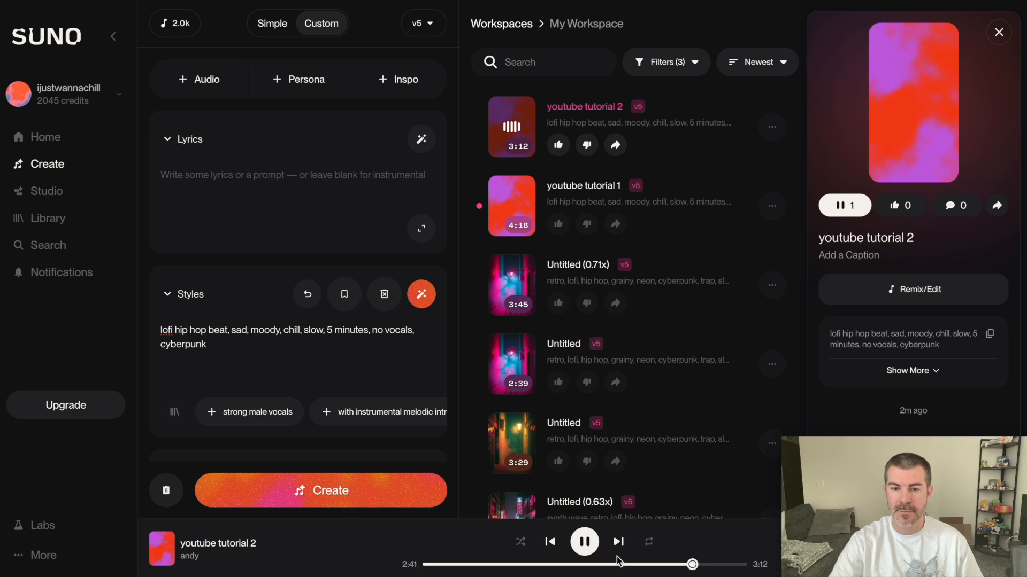
pyautogui.click(585, 542)
# - Play youtube tutorial 1, sampling it from about 1:03, 0:32, 1:10 and 2:20
pyautogui.click(512, 206)
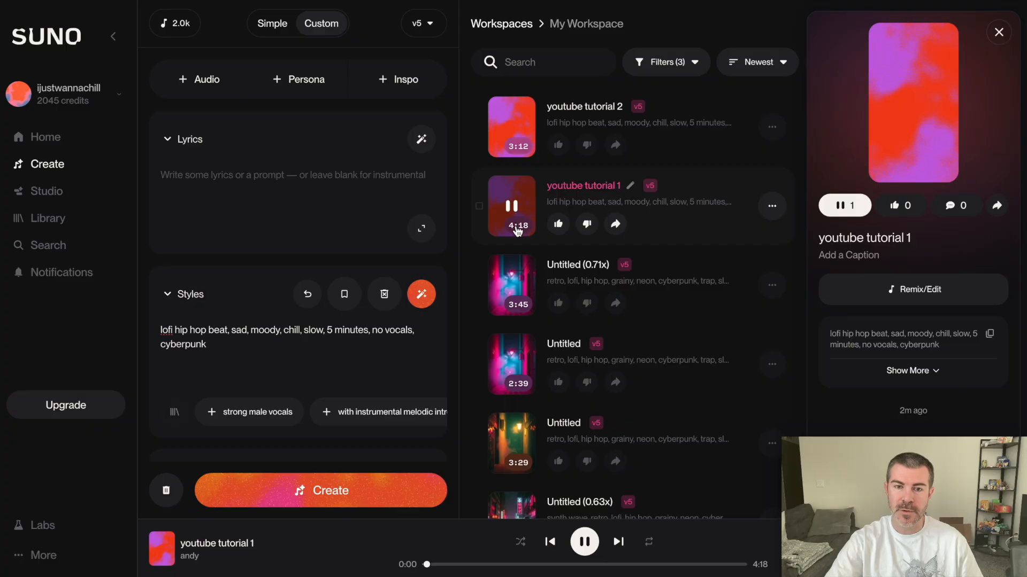
pyautogui.click(504, 564)
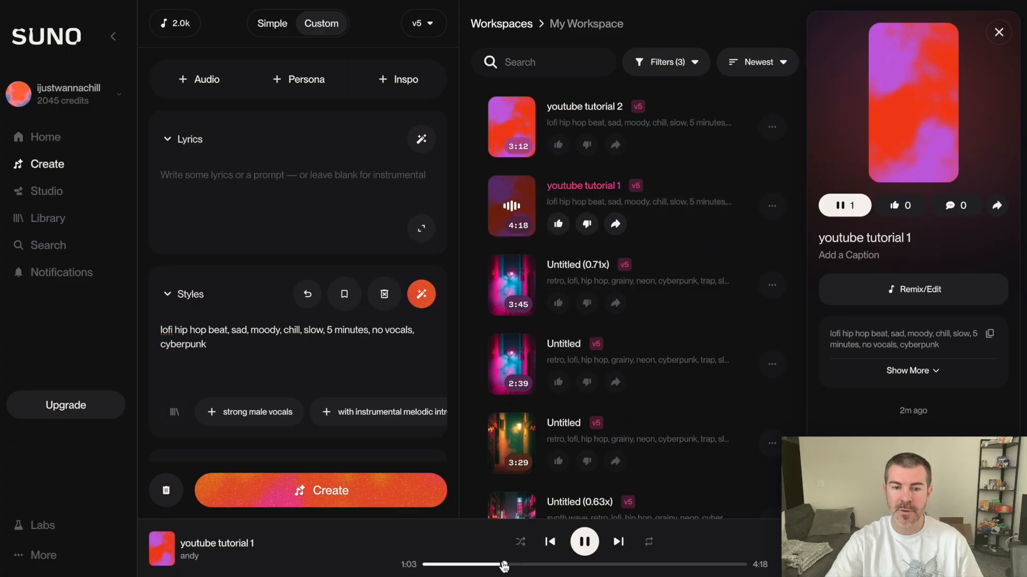
pyautogui.click(465, 565)
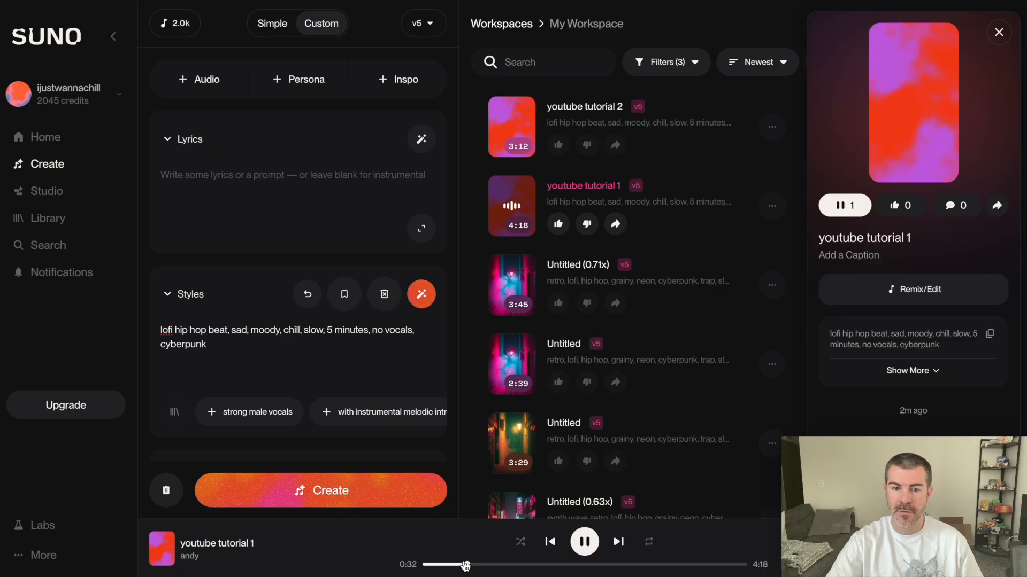
pyautogui.click(513, 565)
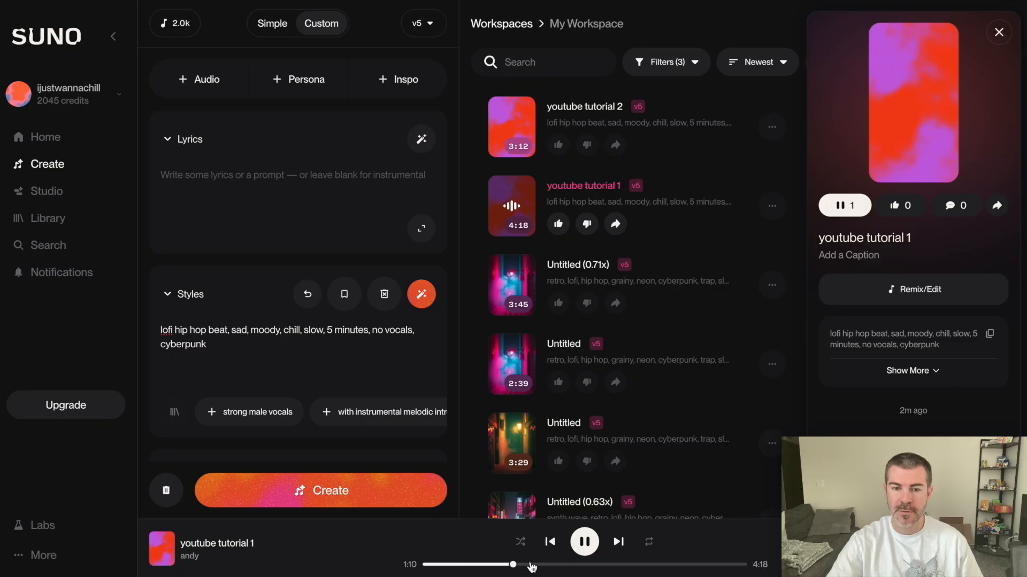
pyautogui.click(599, 565)
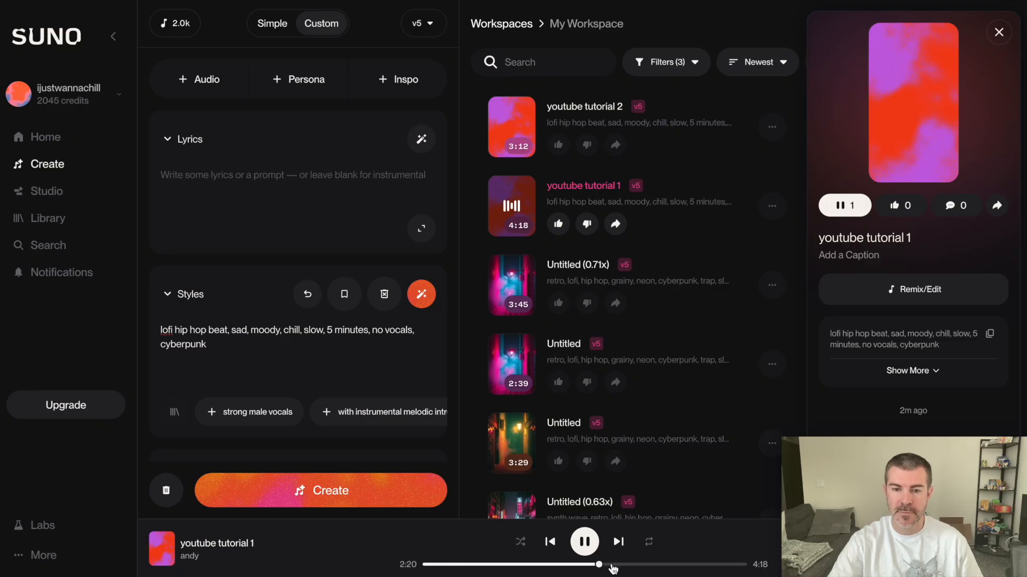
# - Sample youtube tutorial 1 from about 3:10 and 3:53, and pause the playback
pyautogui.click(660, 565)
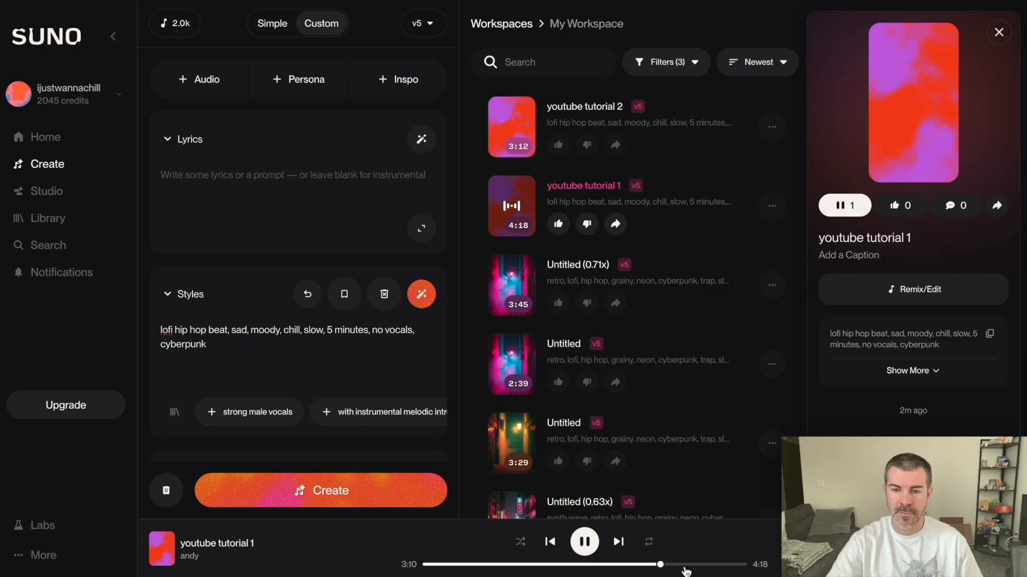
pyautogui.click(713, 565)
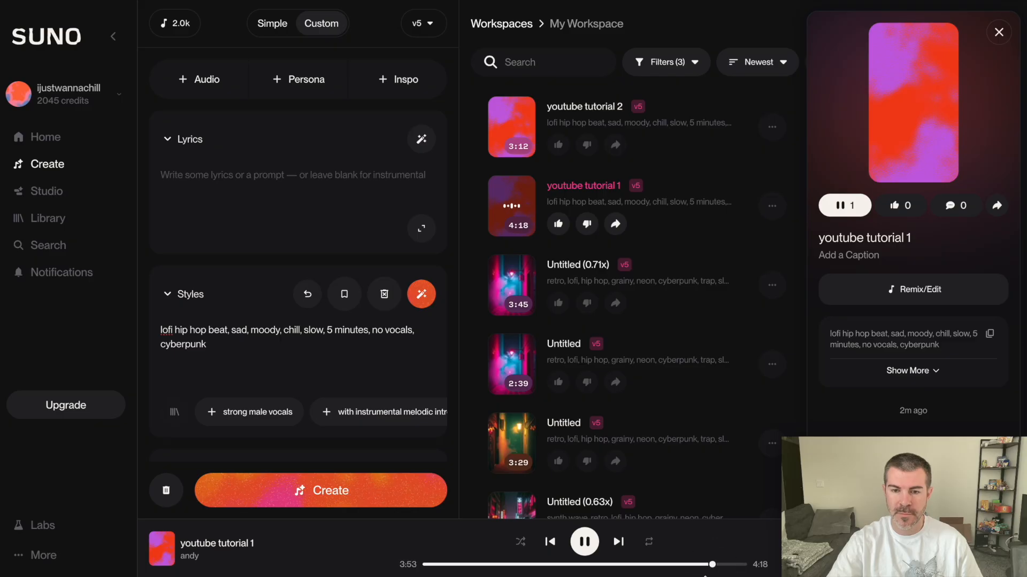
pyautogui.click(586, 543)
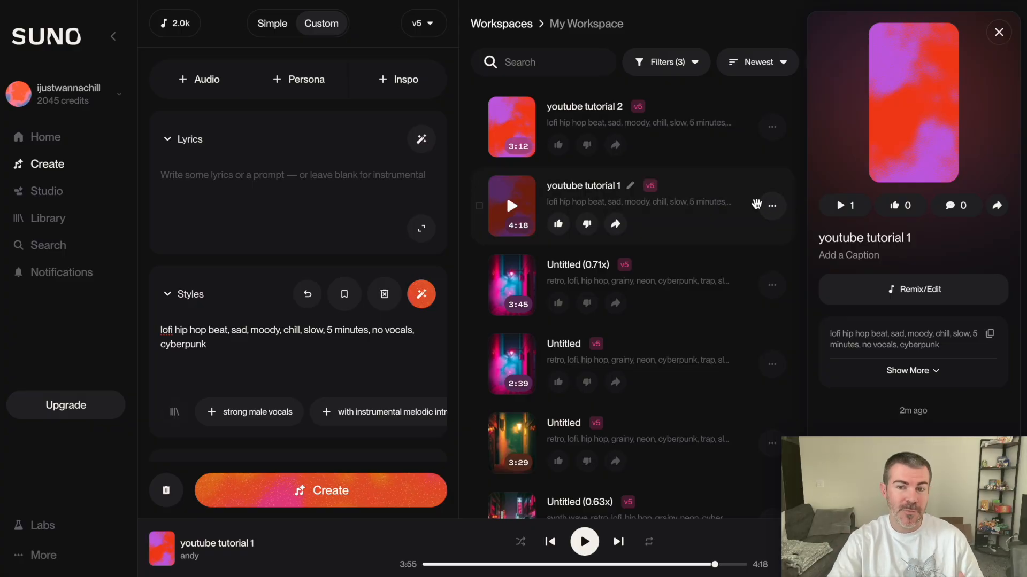
# - Download youtube tutorial 1 as MP3 audio
pyautogui.click(772, 206)
pyautogui.moveTo(770, 213)
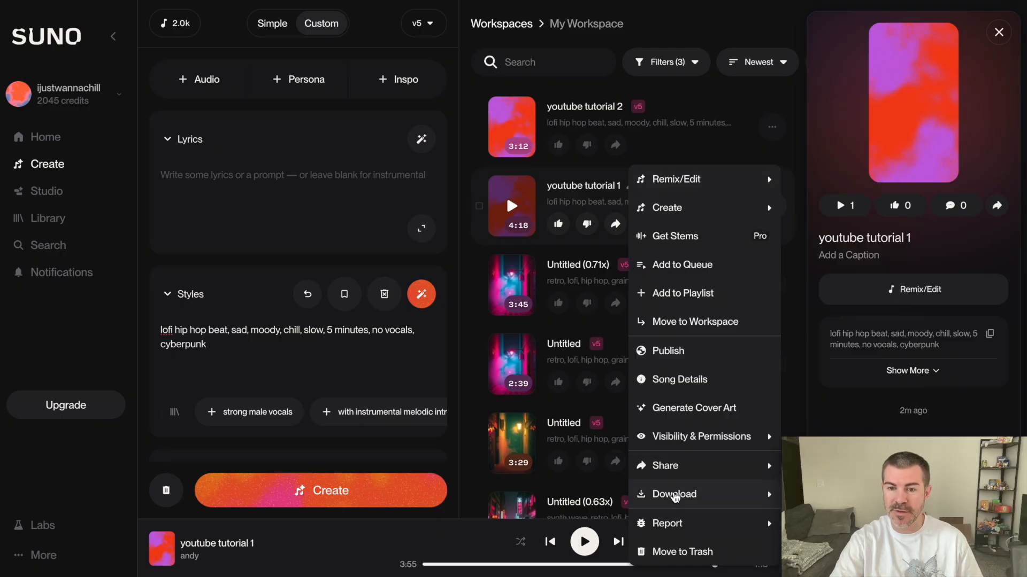
pyautogui.moveTo(674, 496)
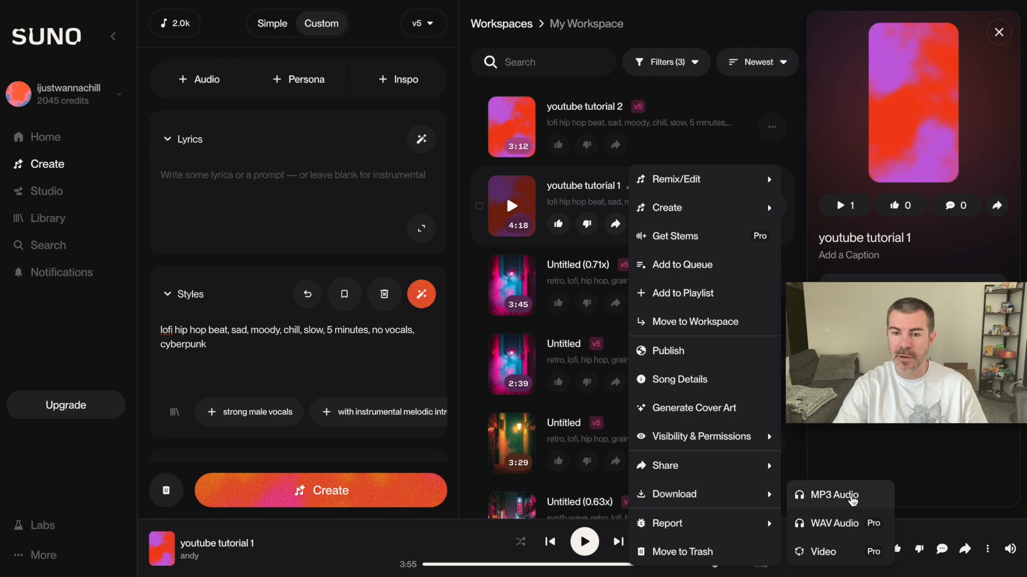
pyautogui.click(852, 499)
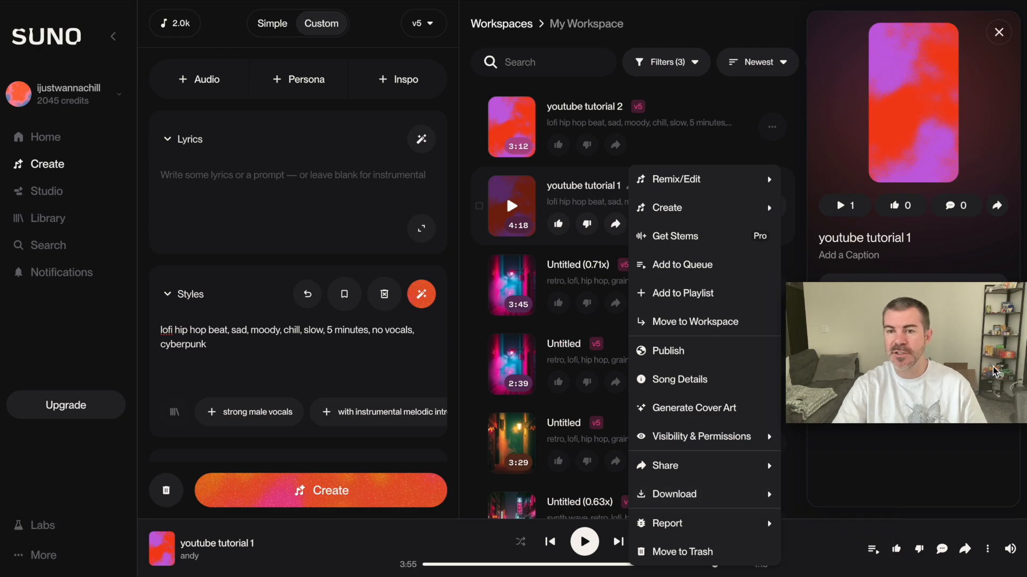
pyautogui.click(784, 33)
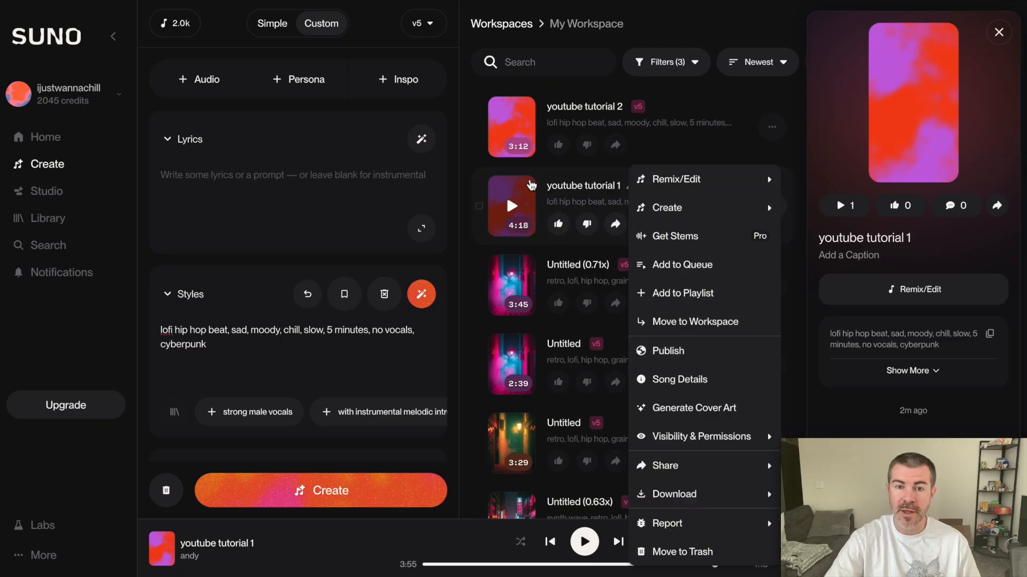
# - Create a playlist named "yt" and add youtube tutorial 1 to it
pyautogui.click(679, 293)
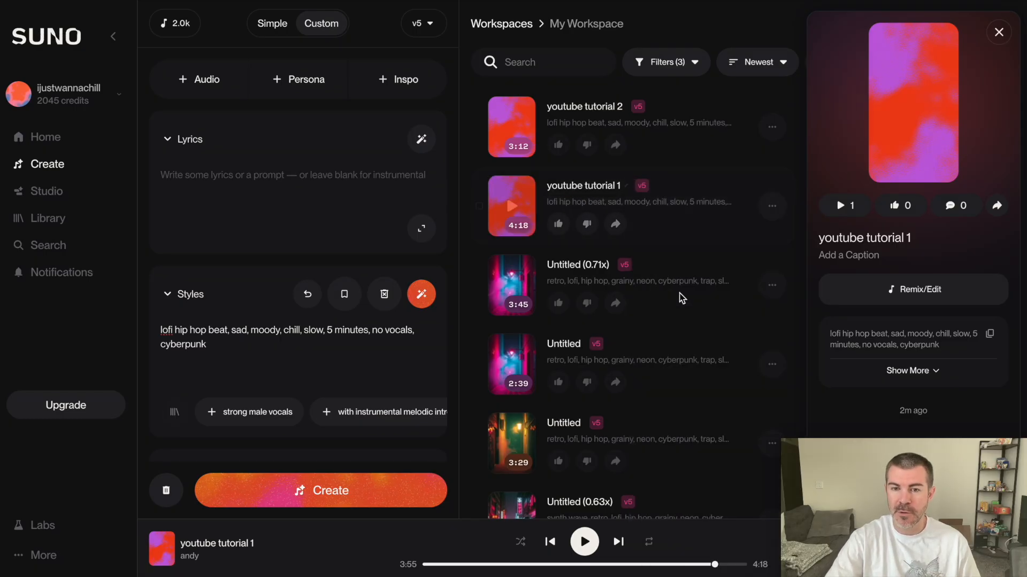
pyautogui.click(452, 394)
pyautogui.write('yt')
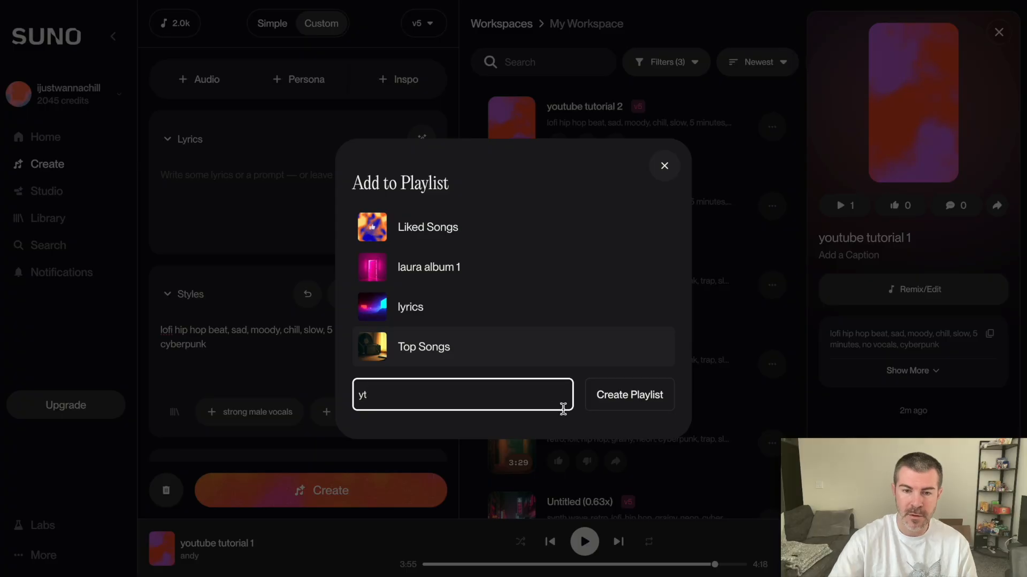
pyautogui.click(629, 402)
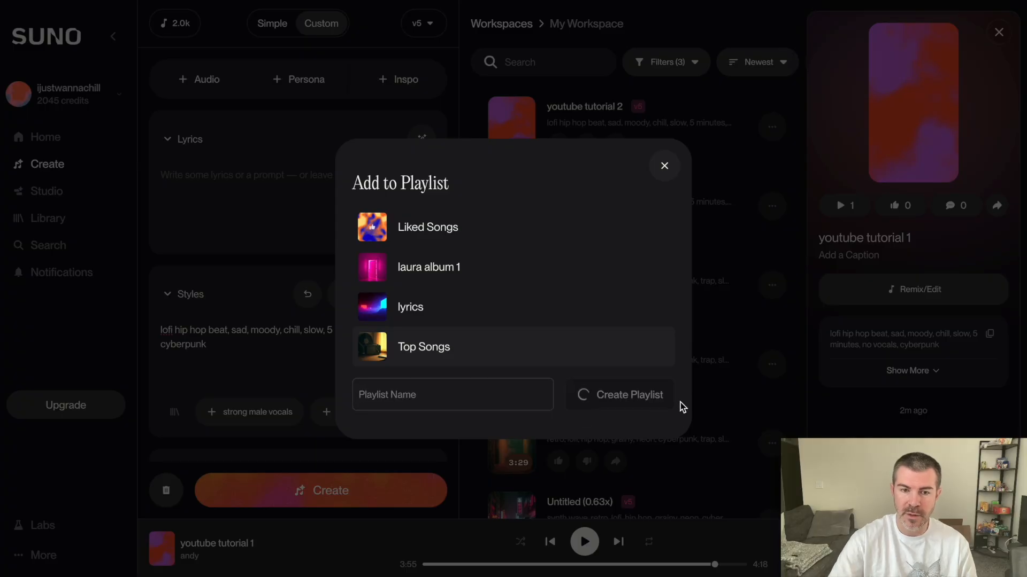
pyautogui.click(408, 250)
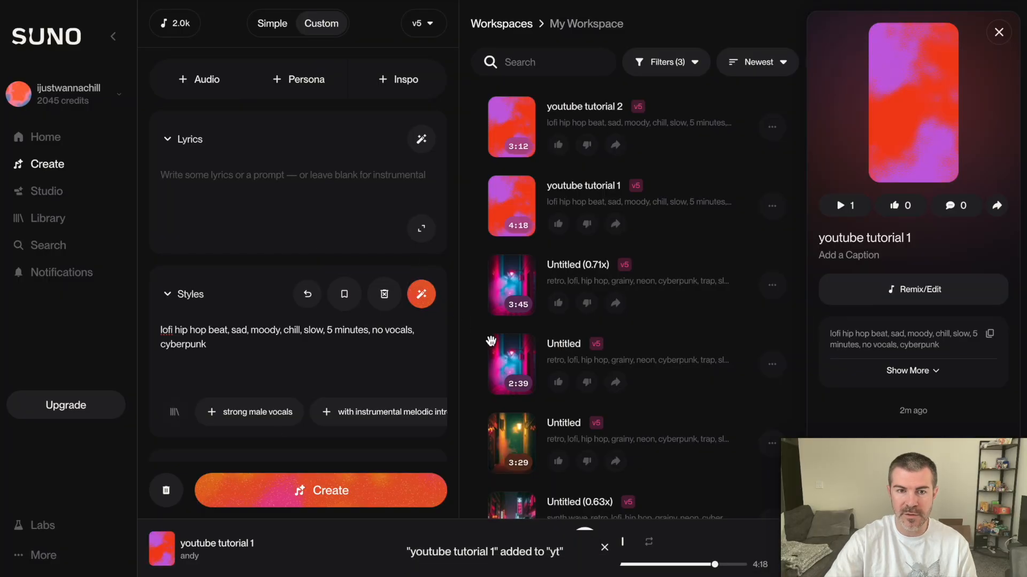
# - Use the yt playlist as inspiration for the next song and check its existing style prompt
pyautogui.click(409, 80)
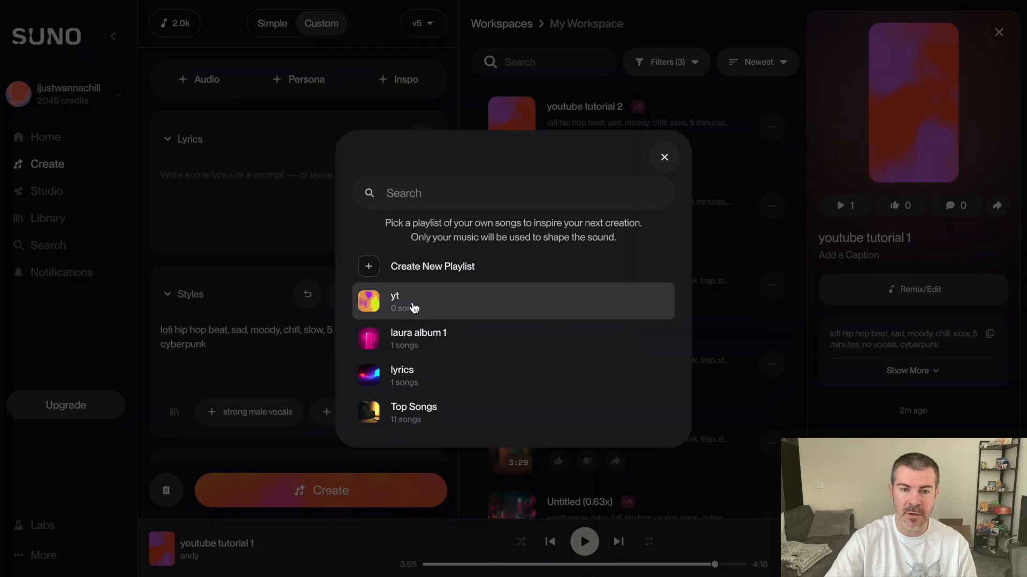
pyautogui.click(417, 316)
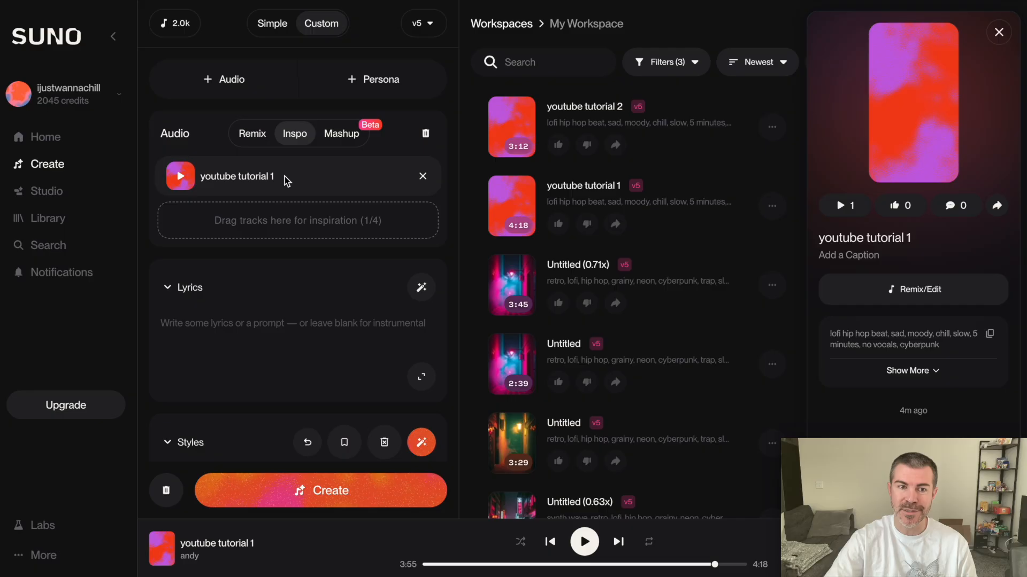
pyautogui.scroll(-3, 280, 347)
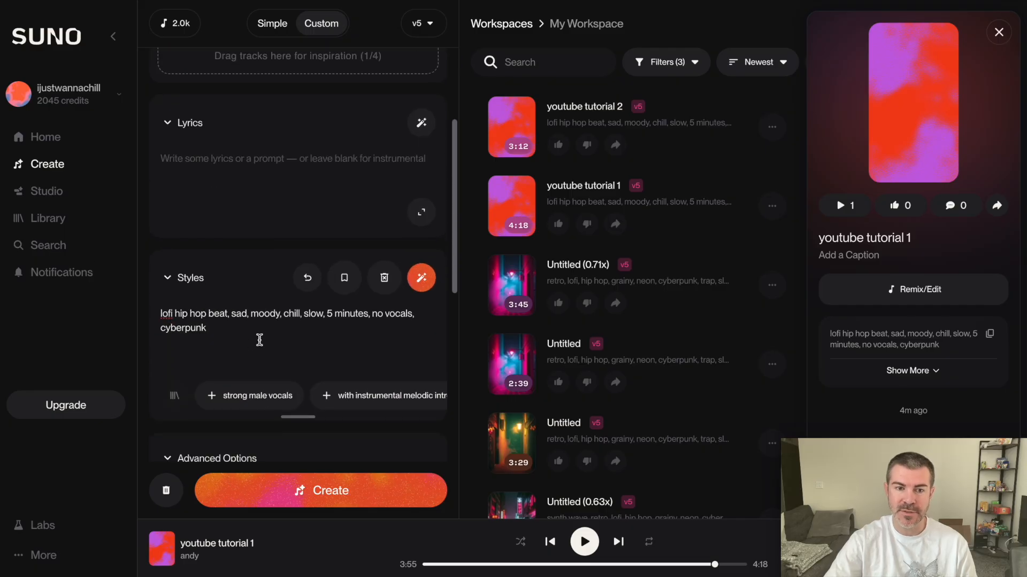